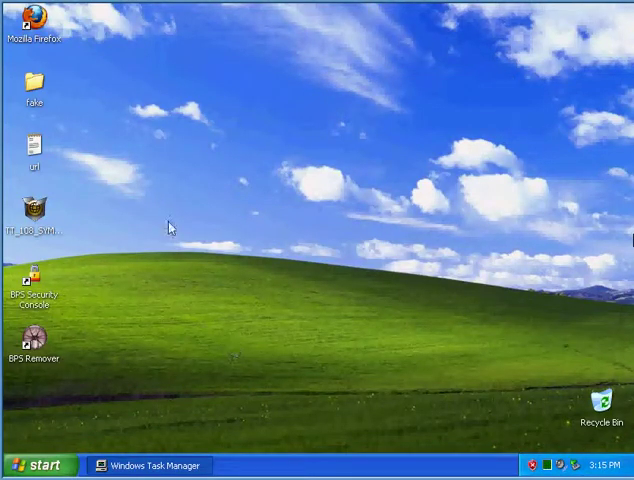
- Inspect the contents of the fake folder on the desktop, then close it
{"action": "left_click", "coordinate": [35, 85]}
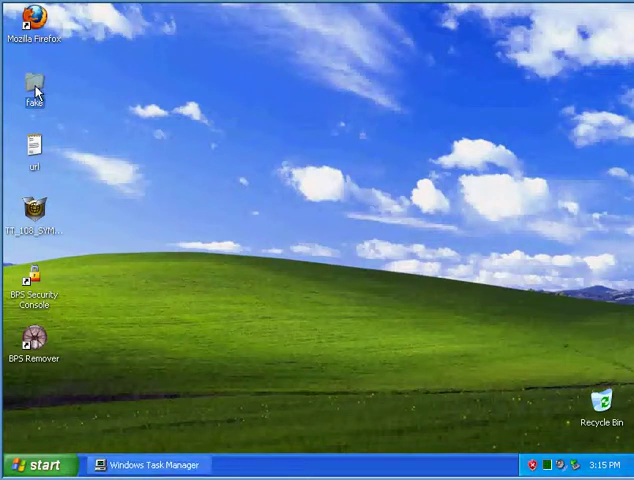
{"action": "double_click", "coordinate": [36, 92]}
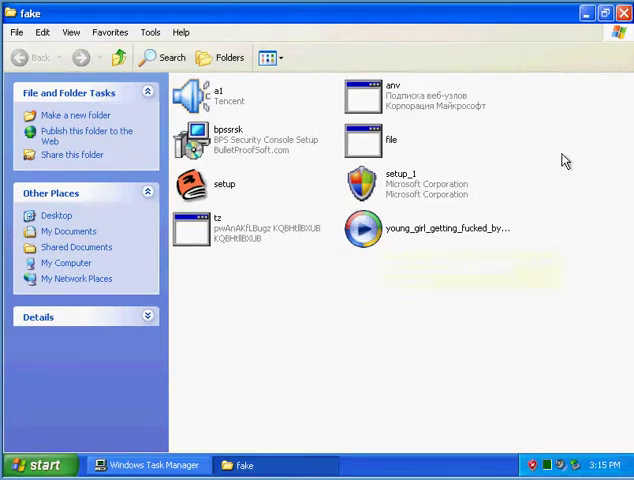
{"action": "left_click", "coordinate": [623, 12]}
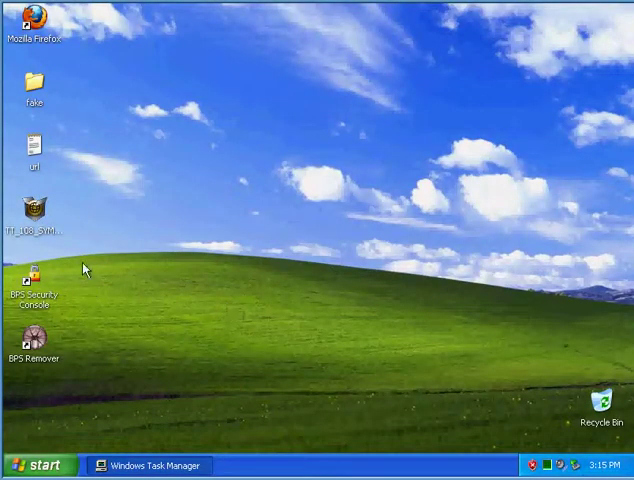
- Launch the TT_108_SYMTN_NIS2010 installer, confirm Run, and dismiss the fake Security Center alert
{"action": "double_click", "coordinate": [35, 212]}
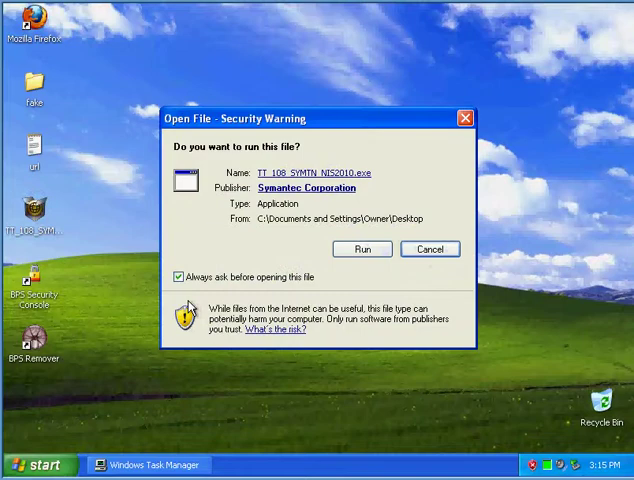
{"action": "left_click", "coordinate": [360, 250]}
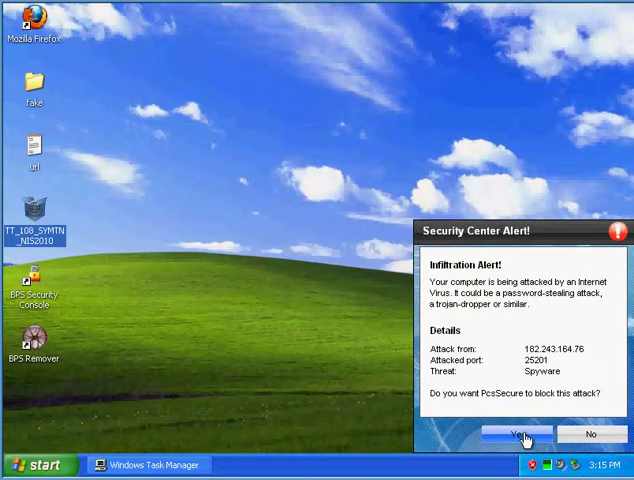
{"action": "left_click", "coordinate": [592, 434]}
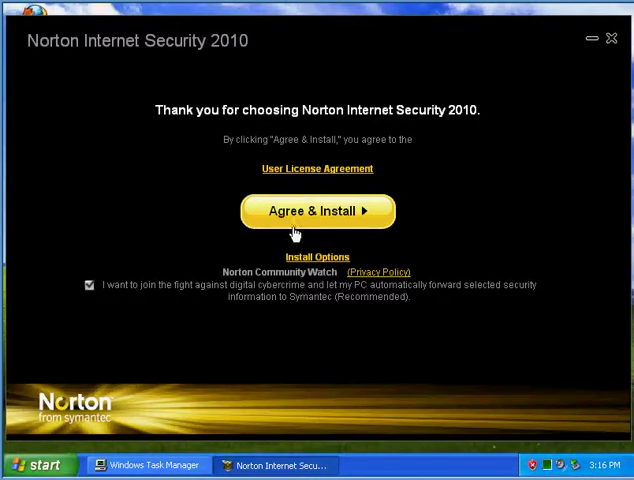
- Accept the Norton license to start installing, check and close Task Manager, then minimize the installer
{"action": "left_click", "coordinate": [302, 211]}
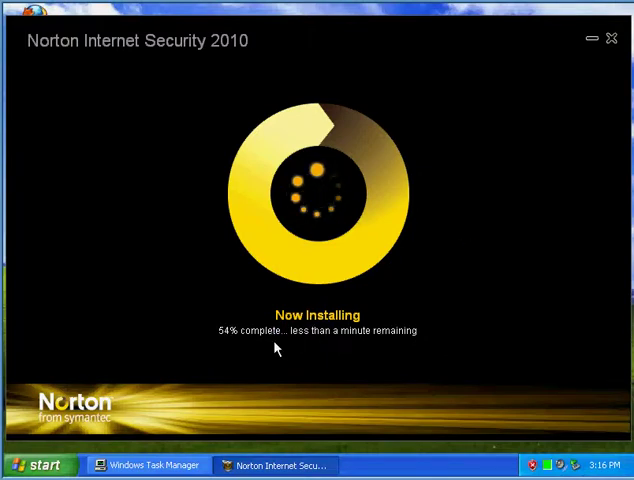
{"action": "left_click", "coordinate": [155, 465]}
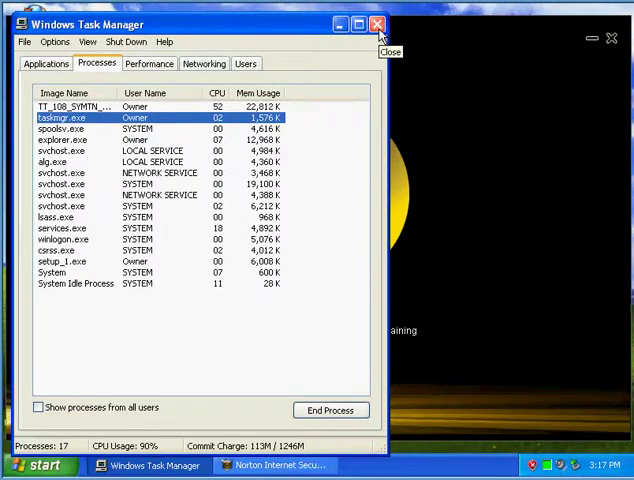
{"action": "left_click", "coordinate": [378, 24]}
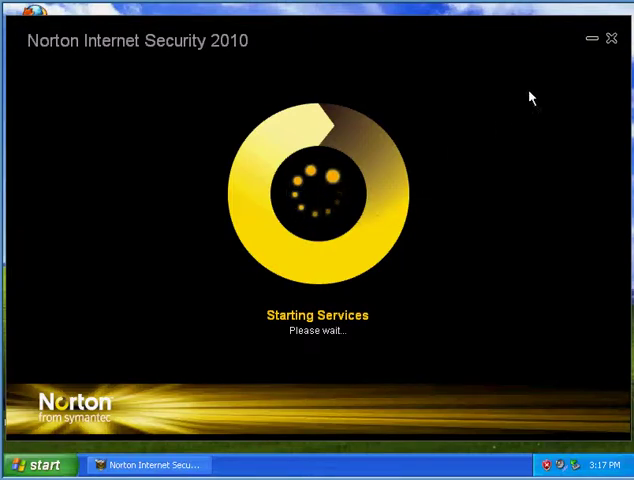
{"action": "left_click", "coordinate": [593, 42]}
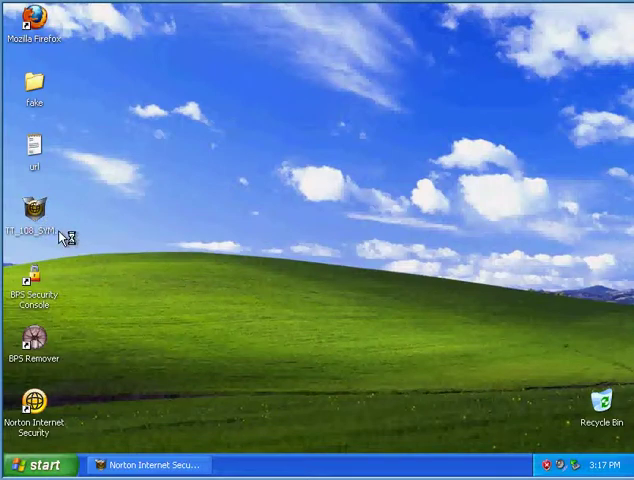
- Restore the Norton installer, close the Norton Account window, and pass both Get Started screens
{"action": "left_click", "coordinate": [135, 466]}
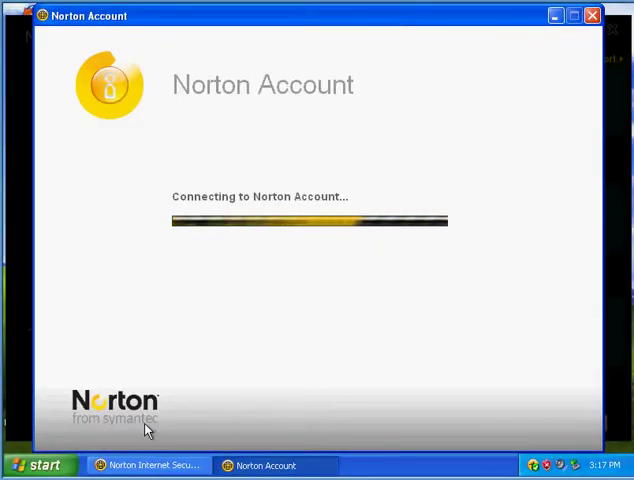
{"action": "left_click", "coordinate": [152, 465]}
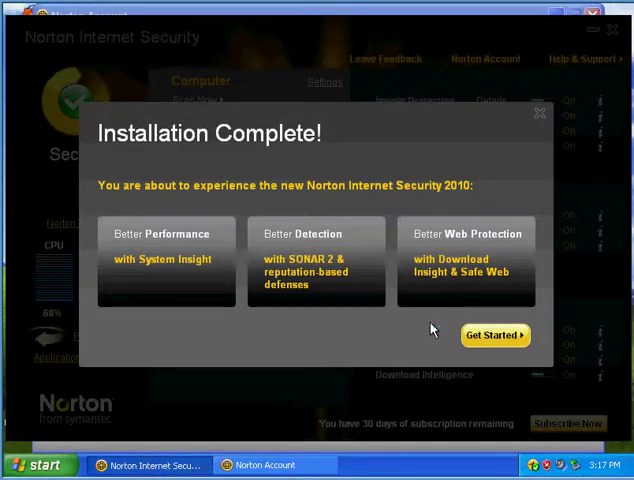
{"action": "left_click", "coordinate": [490, 335]}
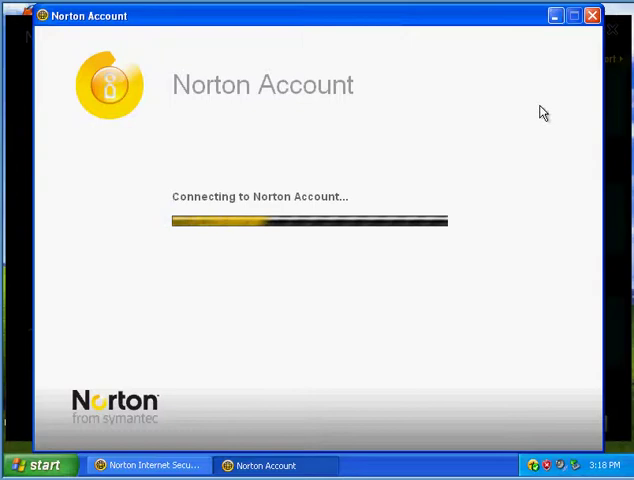
{"action": "left_click", "coordinate": [592, 15]}
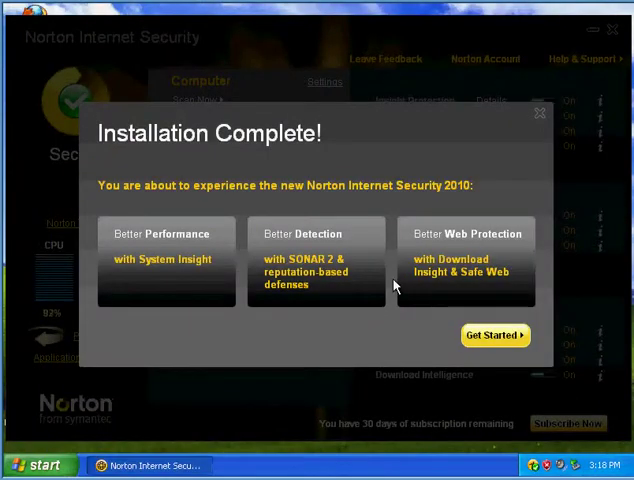
{"action": "left_click", "coordinate": [490, 335]}
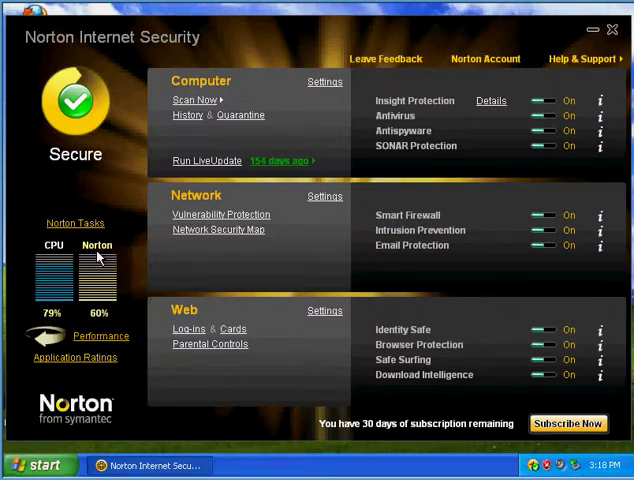
- Start Run LiveUpdate from the Computer section, then launch Task Manager from the taskbar menu
{"action": "left_click", "coordinate": [205, 163]}
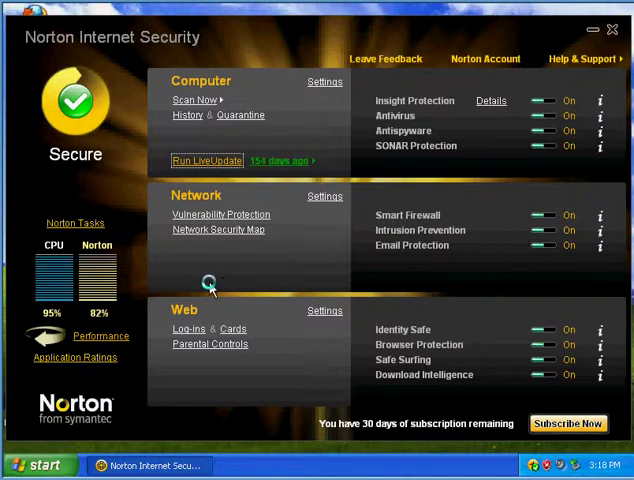
{"action": "right_click", "coordinate": [319, 471]}
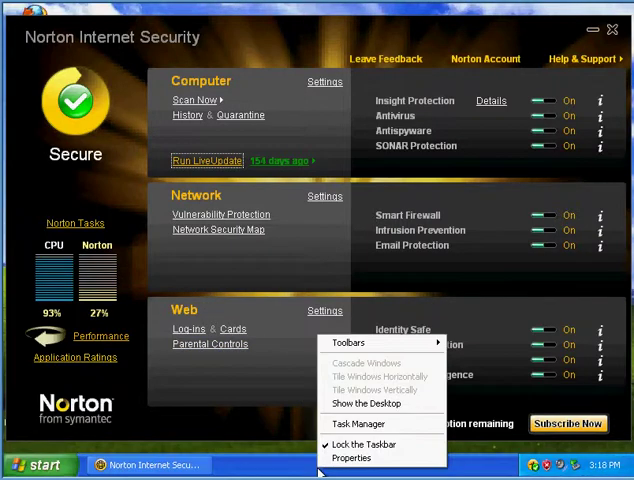
{"action": "left_click", "coordinate": [340, 424]}
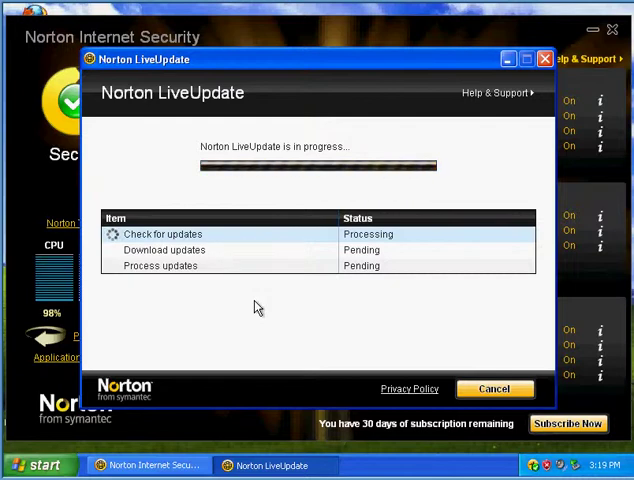
- Dismiss the fake spyware alert, hide LiveUpdate, close Security Center, and bring up Task Manager
{"action": "right_click", "coordinate": [358, 466]}
{"action": "left_click", "coordinate": [400, 420]}
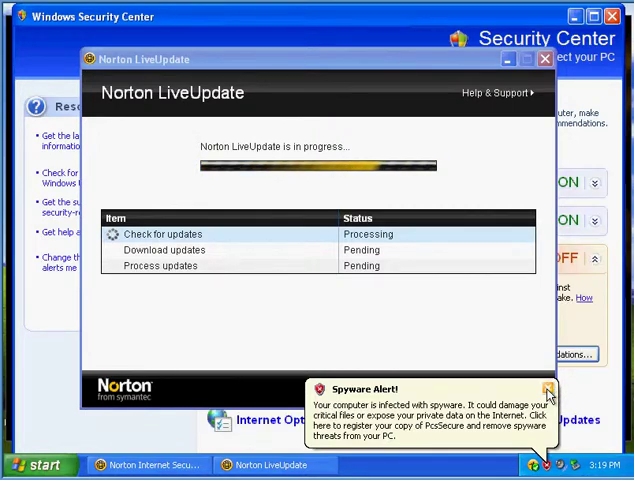
{"action": "left_click", "coordinate": [549, 390]}
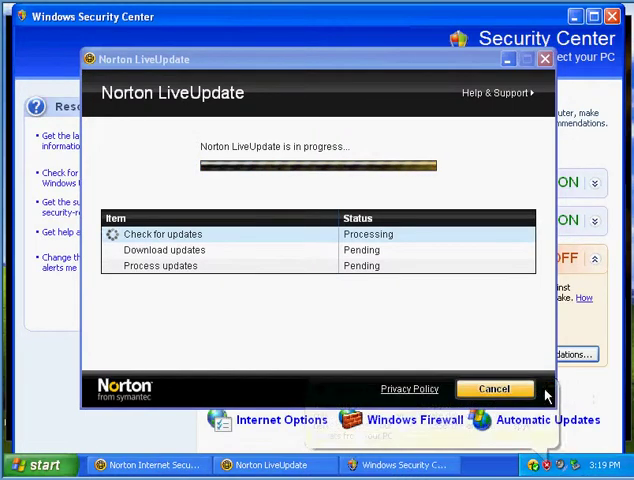
{"action": "left_click", "coordinate": [510, 62]}
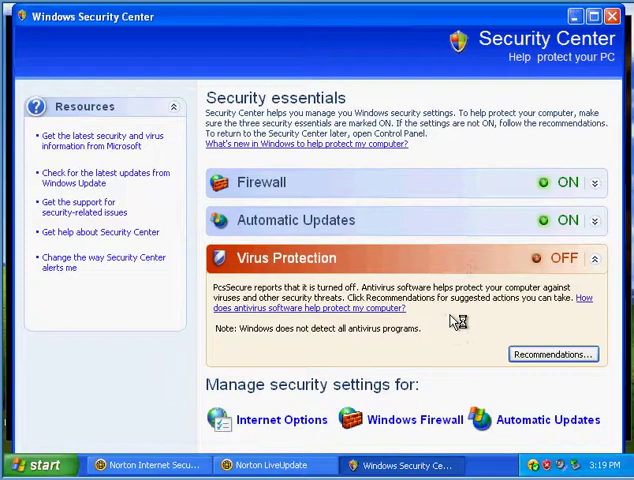
{"action": "key", "text": "ctrl+shift+Escape"}
{"action": "left_click", "coordinate": [612, 22]}
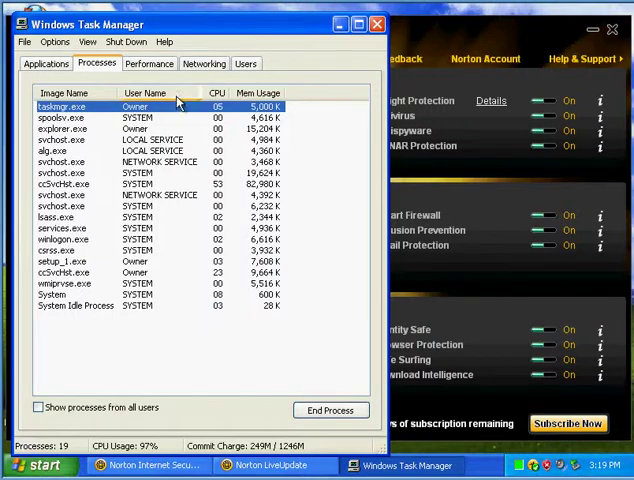
- Review Task Manager's Performance and Networking readouts, then close Task Manager
{"action": "left_click", "coordinate": [149, 63]}
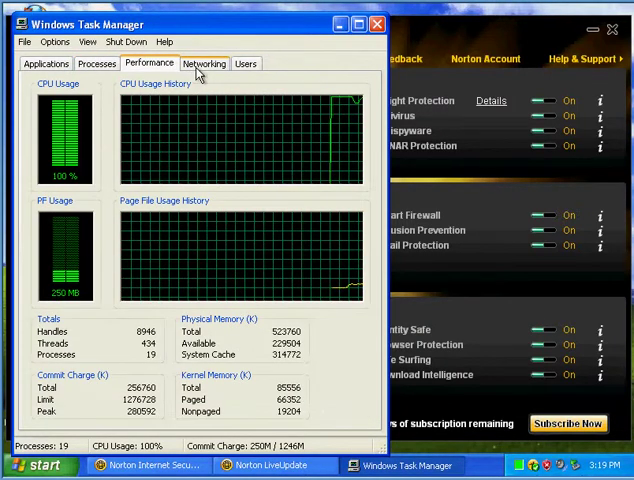
{"action": "left_click", "coordinate": [204, 63]}
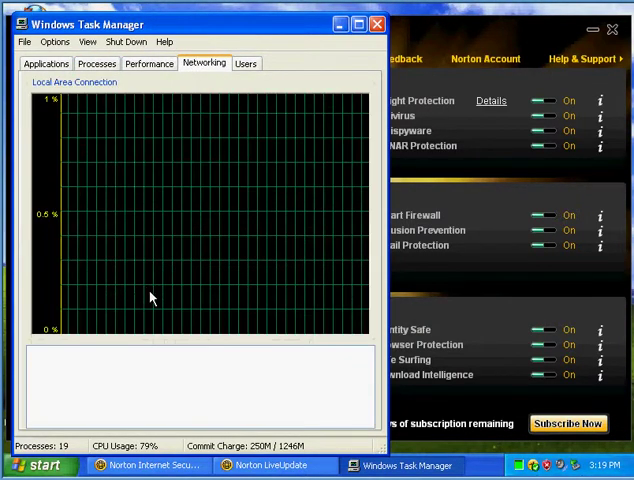
{"action": "left_click", "coordinate": [376, 24]}
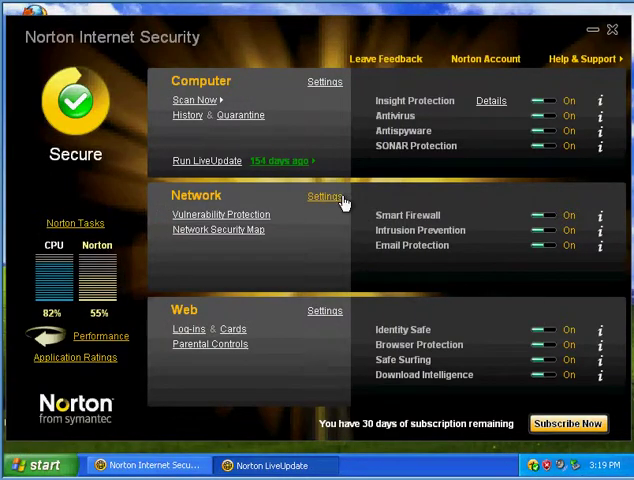
- Decline both fake attack alerts and the abort prompt, then close the completed LiveUpdate window
{"action": "left_click", "coordinate": [265, 464]}
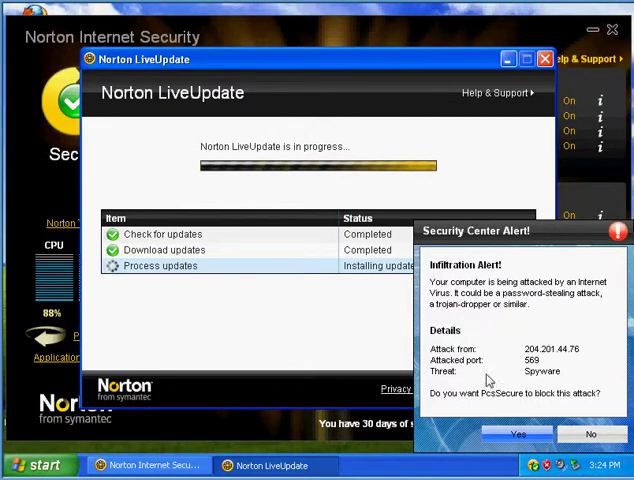
{"action": "left_click", "coordinate": [590, 434]}
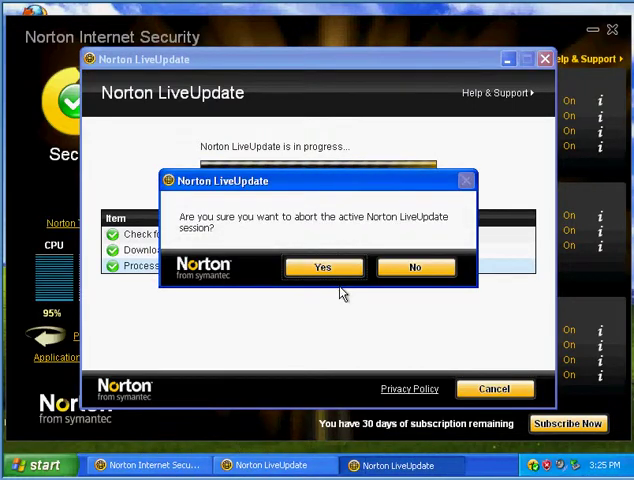
{"action": "left_click", "coordinate": [415, 267]}
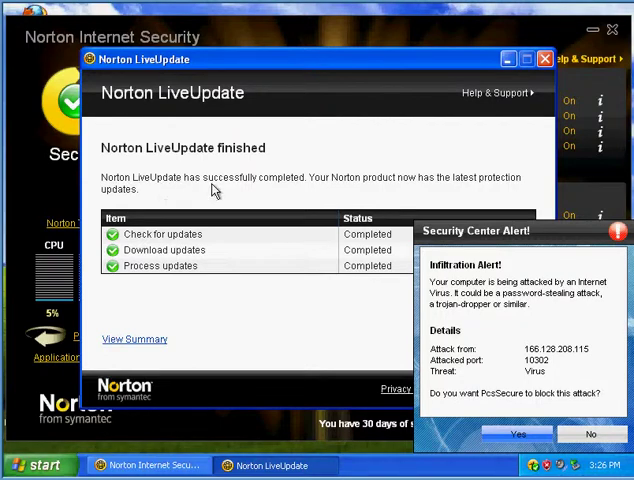
{"action": "left_click", "coordinate": [590, 435]}
{"action": "left_click", "coordinate": [481, 386]}
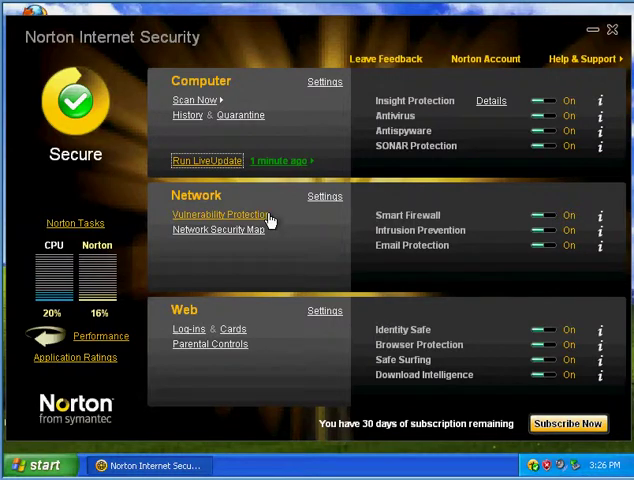
{"action": "left_click", "coordinate": [236, 117]}
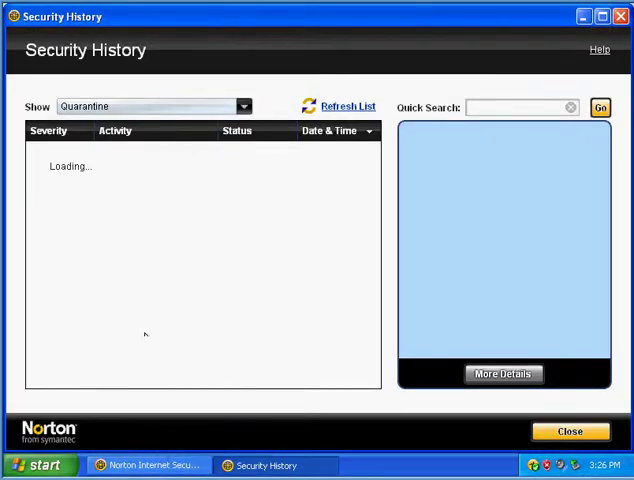
{"action": "left_click", "coordinate": [150, 465]}
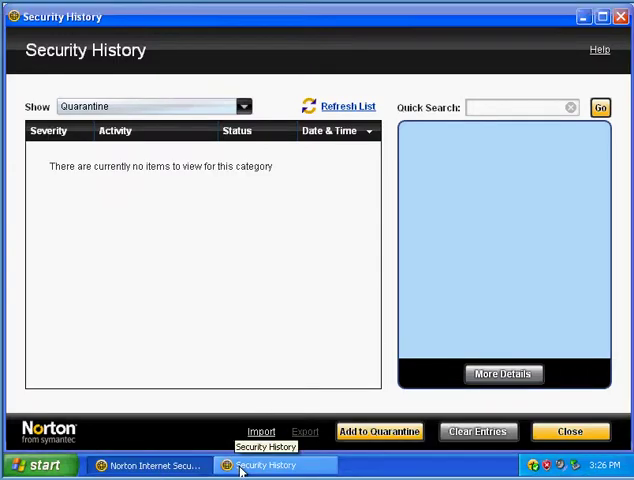
{"action": "left_click", "coordinate": [241, 467]}
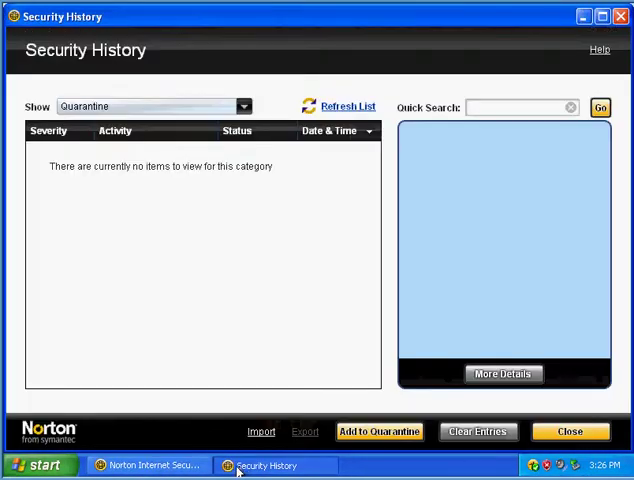
{"action": "left_click", "coordinate": [621, 17]}
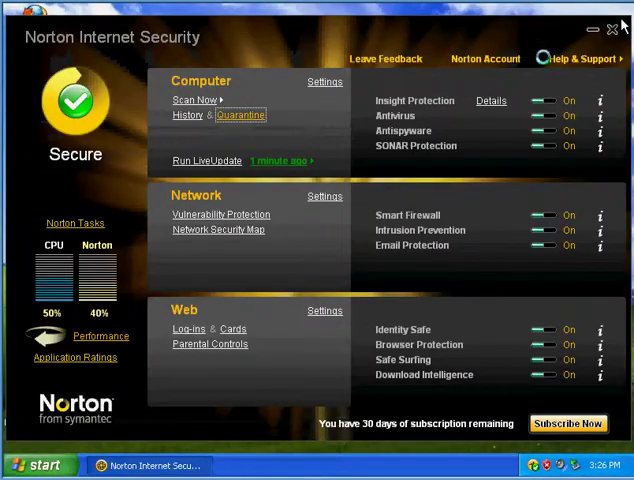
- Launch a Quick Scan from Scan Now, briefly opening and closing the Start menu meanwhile
{"action": "left_click", "coordinate": [190, 101]}
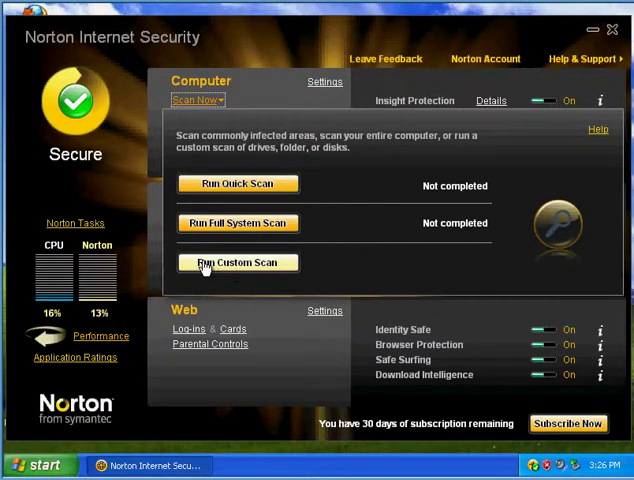
{"action": "left_click", "coordinate": [218, 190]}
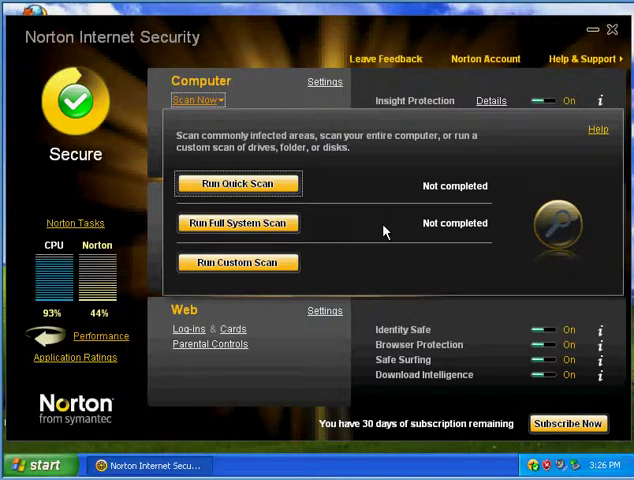
{"action": "left_click", "coordinate": [233, 186]}
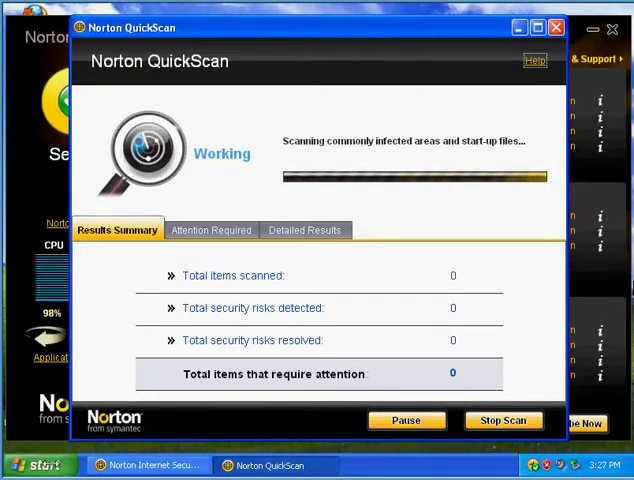
{"action": "left_click", "coordinate": [44, 466]}
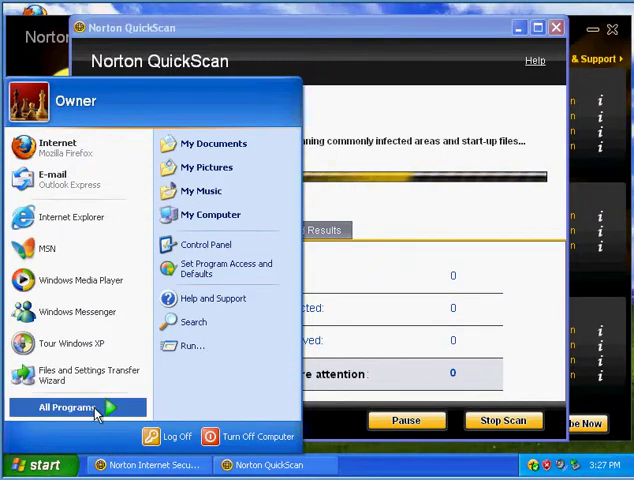
{"action": "left_click", "coordinate": [560, 305]}
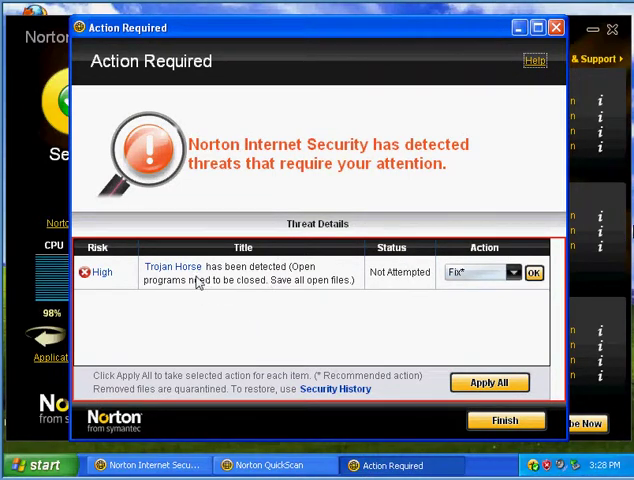
- Keep Fix as the Trojan Horse action and apply it, checking scan progress in between
{"action": "left_click", "coordinate": [270, 465]}
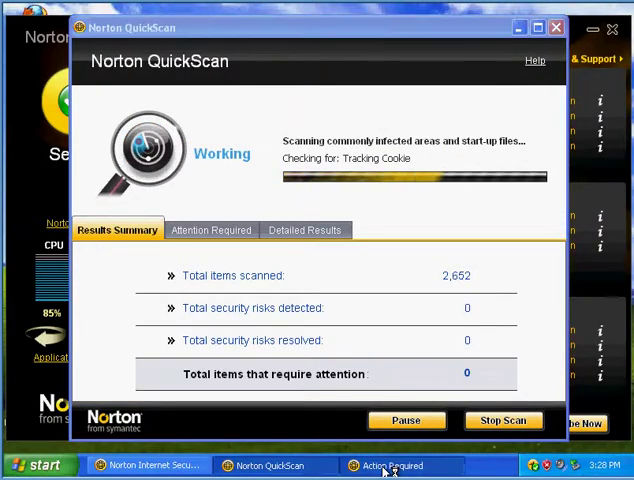
{"action": "left_click", "coordinate": [392, 465]}
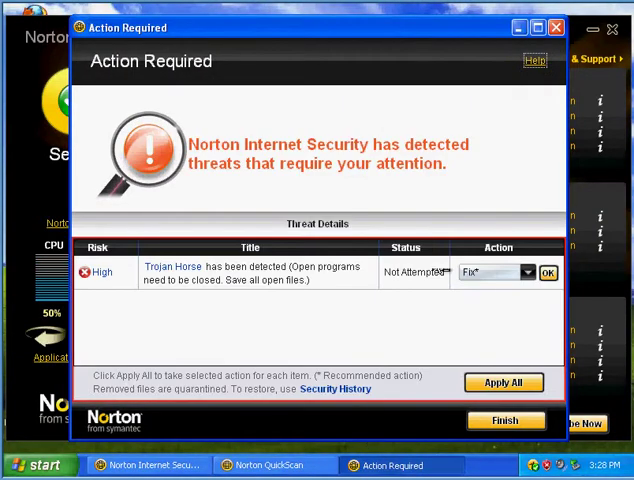
{"action": "left_click", "coordinate": [527, 272]}
{"action": "left_click", "coordinate": [343, 350]}
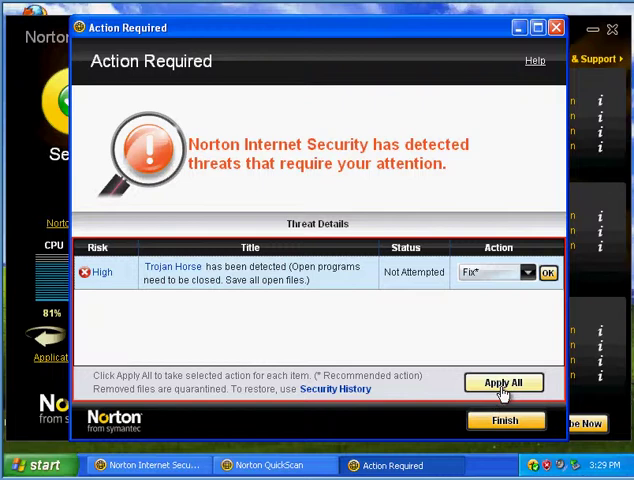
{"action": "left_click", "coordinate": [503, 384]}
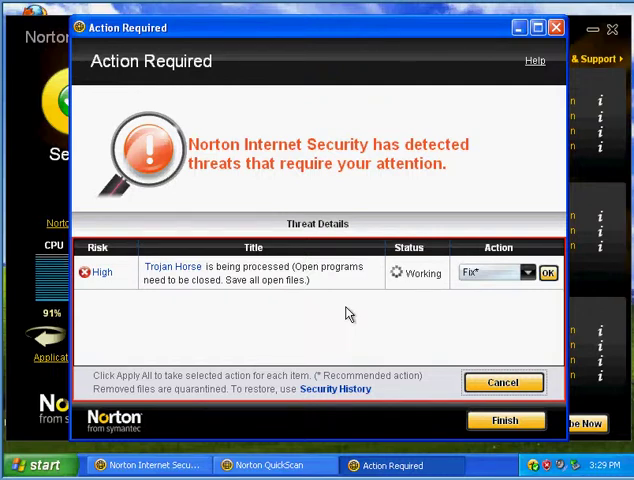
{"action": "left_click", "coordinate": [275, 464]}
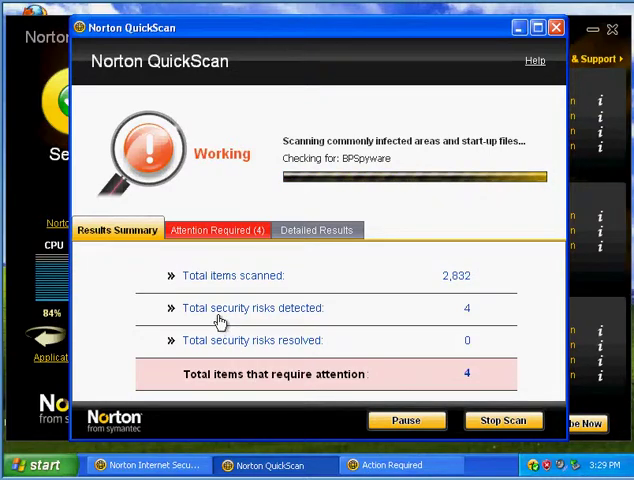
{"action": "left_click", "coordinate": [372, 465]}
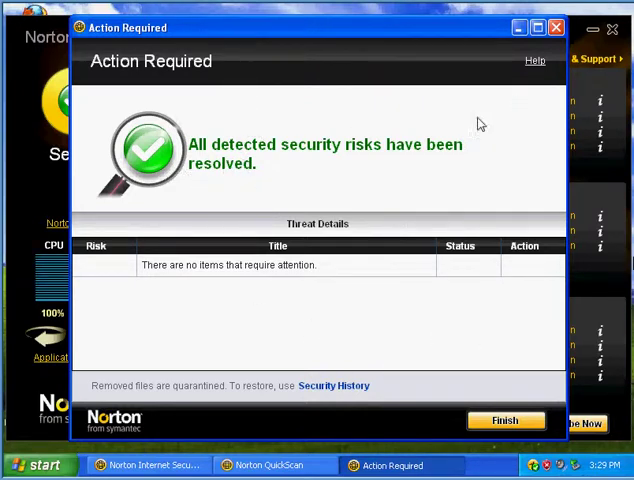
- Close the resolved-threats dialog, expand detected and resolved risk breakdowns, then show Attention Required items
{"action": "left_click", "coordinate": [505, 421]}
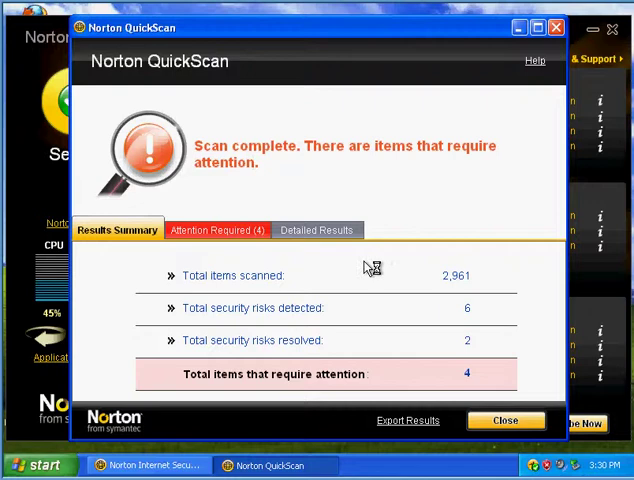
{"action": "left_click", "coordinate": [237, 236]}
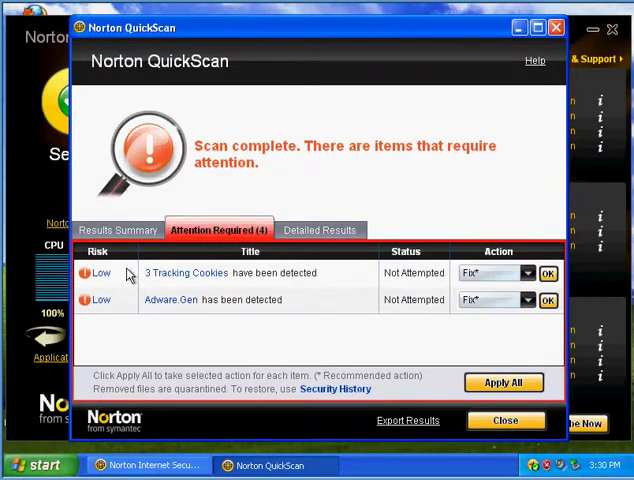
{"action": "left_click", "coordinate": [117, 230]}
{"action": "left_click", "coordinate": [248, 308]}
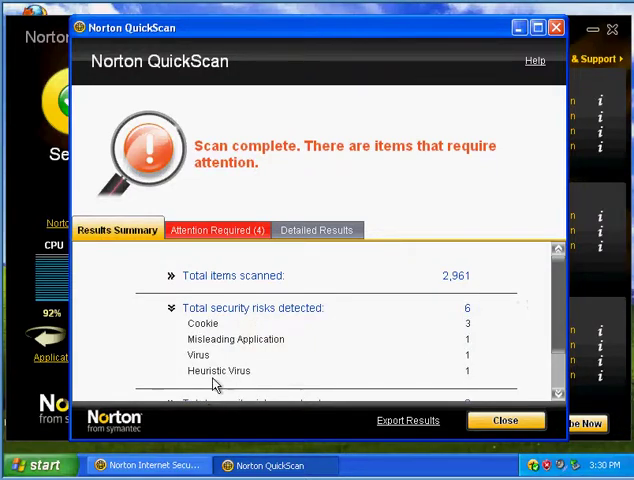
{"action": "left_click_drag", "start_coordinate": [556, 300], "coordinate": [549, 355]}
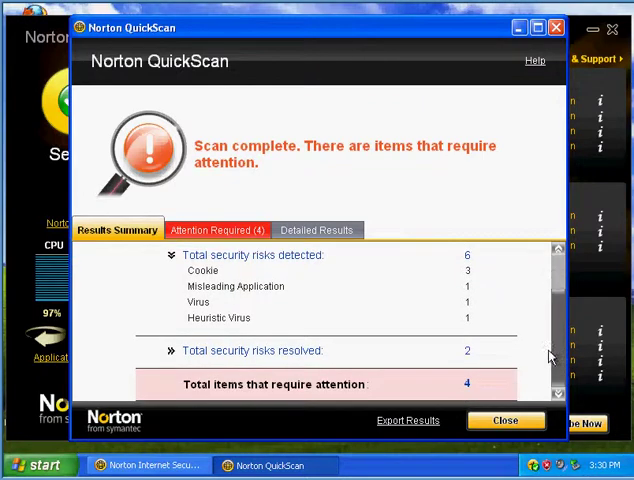
{"action": "left_click", "coordinate": [205, 352]}
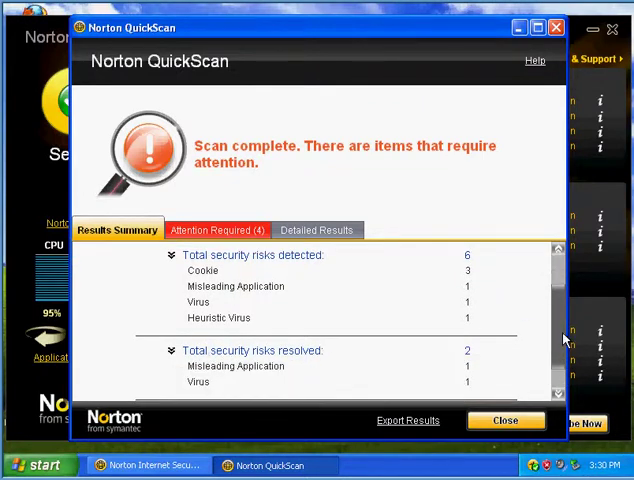
{"action": "left_click_drag", "start_coordinate": [557, 296], "coordinate": [551, 338]}
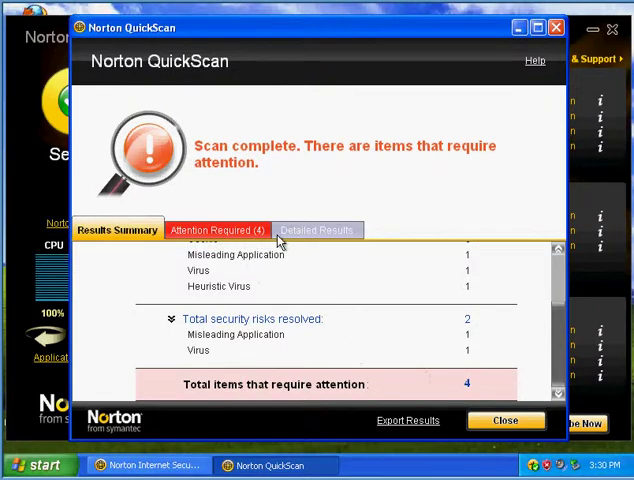
{"action": "left_click", "coordinate": [218, 230]}
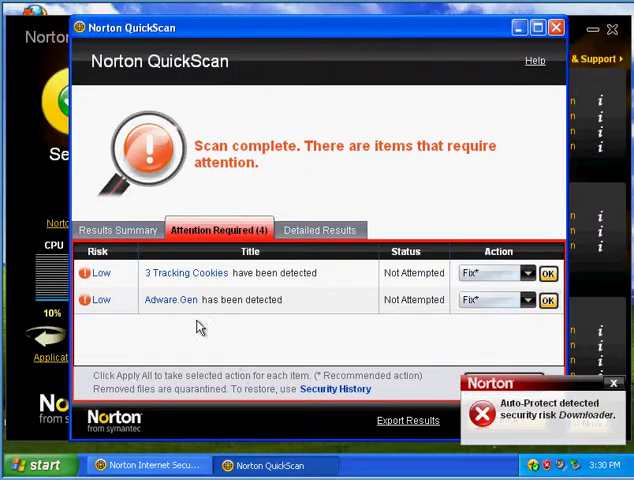
- Fix the 3 tracking cookies and Adware.Gen, then open Security History from the notification
{"action": "left_click", "coordinate": [548, 300]}
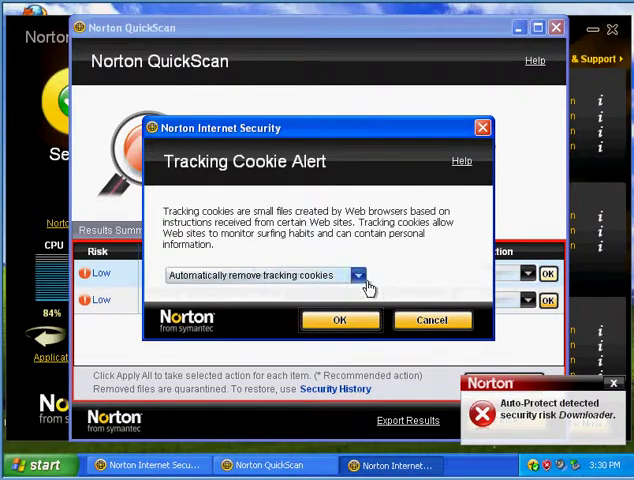
{"action": "left_click", "coordinate": [340, 320]}
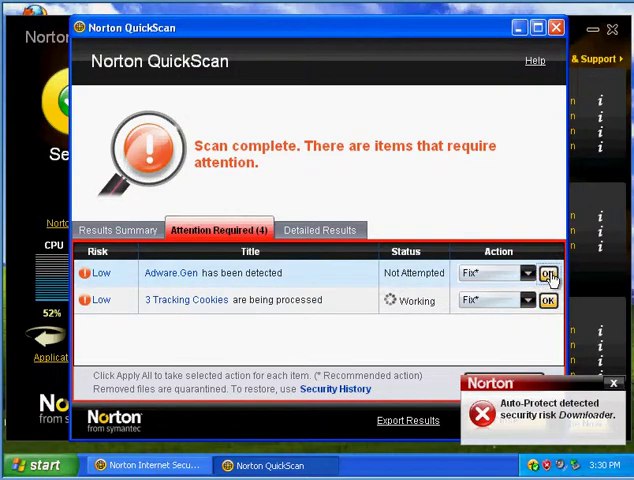
{"action": "left_click", "coordinate": [548, 273]}
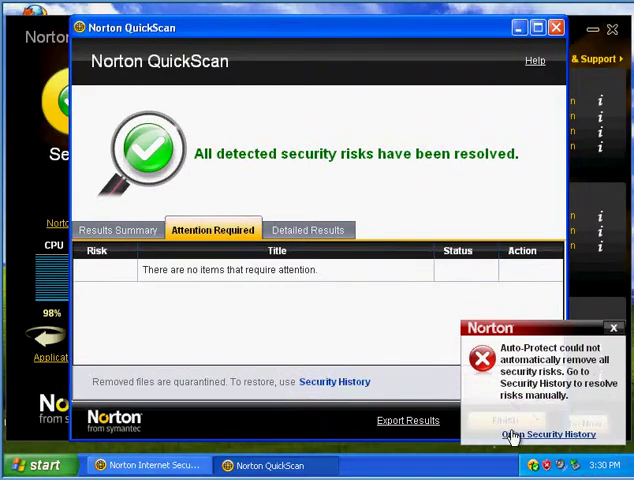
{"action": "left_click", "coordinate": [521, 440]}
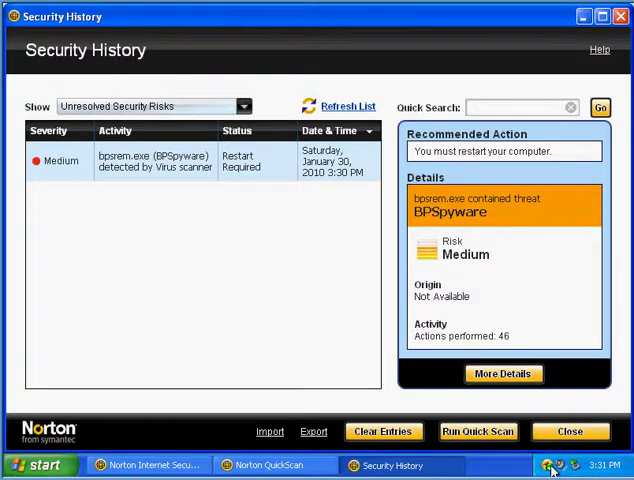
- Switch the Security History view to Full History
{"action": "left_click", "coordinate": [135, 106]}
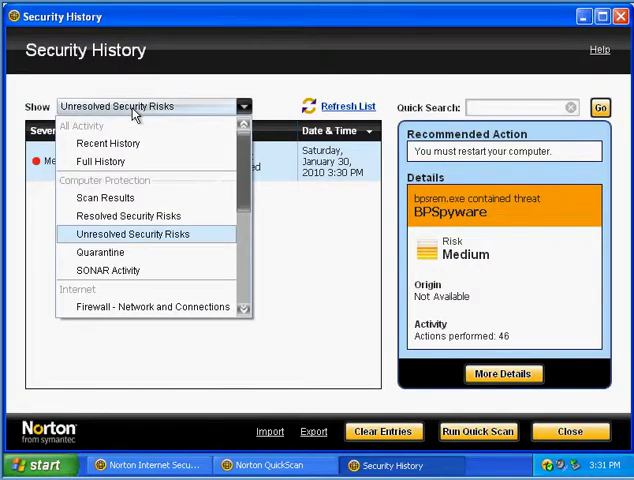
{"action": "left_click", "coordinate": [158, 97]}
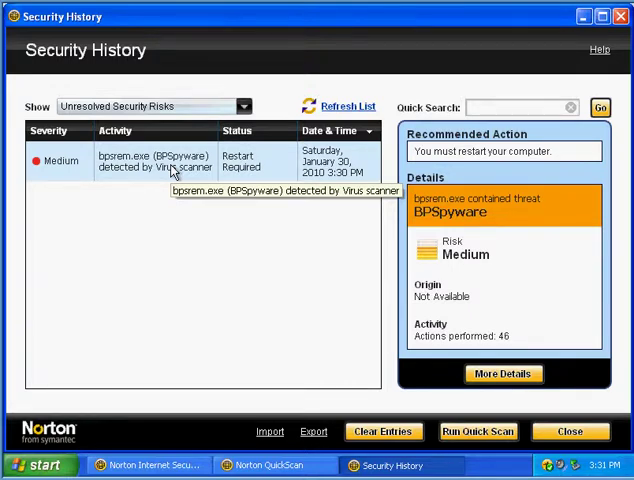
{"action": "left_click", "coordinate": [175, 106]}
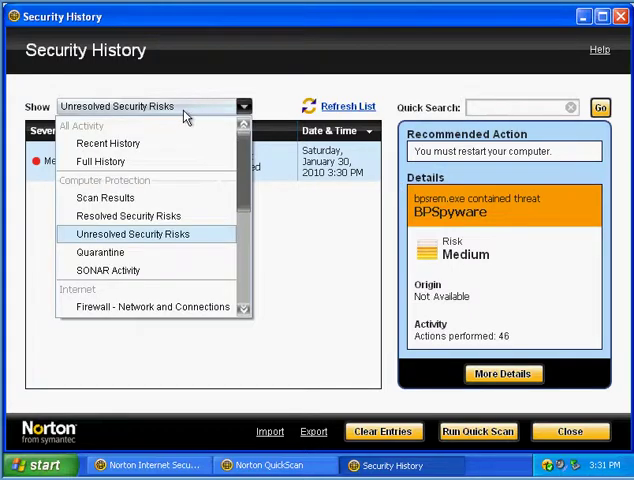
{"action": "left_click", "coordinate": [100, 161]}
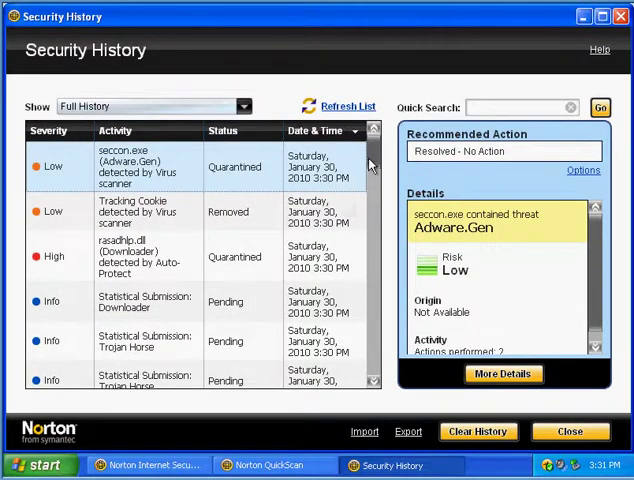
{"action": "mouse_move", "coordinate": [378, 158]}
{"action": "left_mouse_down"}
{"action": "mouse_move", "coordinate": [372, 208]}
{"action": "mouse_move", "coordinate": [375, 378]}
{"action": "left_mouse_up"}
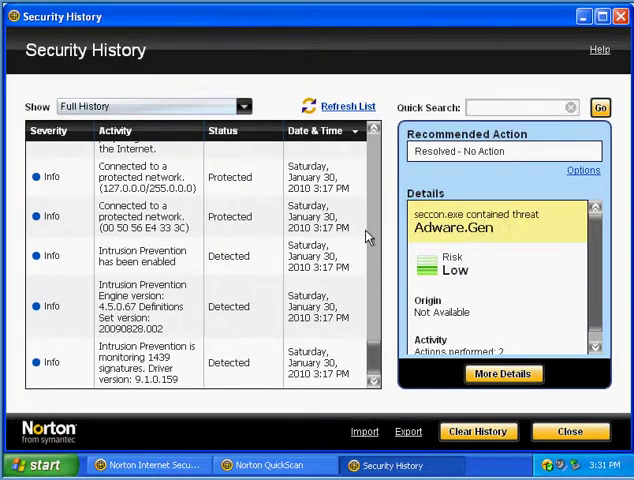
{"action": "left_click_drag", "start_coordinate": [377, 348], "coordinate": [376, 140]}
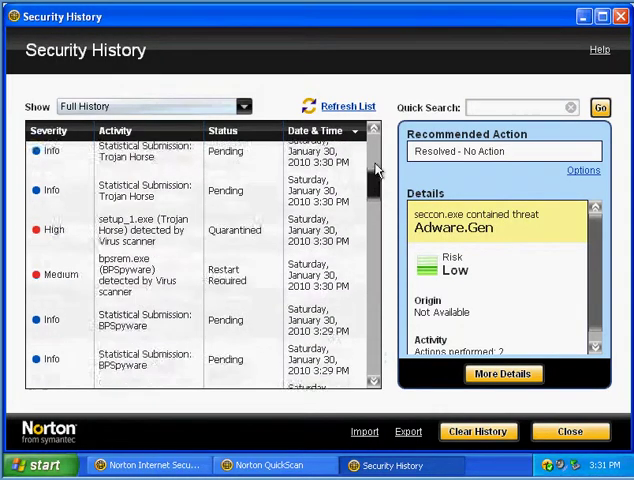
- Show only the four quarantined threats, then close Security History
{"action": "left_click", "coordinate": [190, 107]}
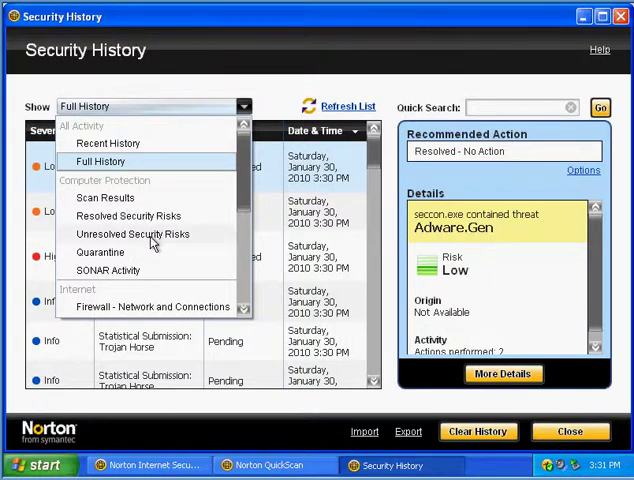
{"action": "left_click", "coordinate": [100, 252]}
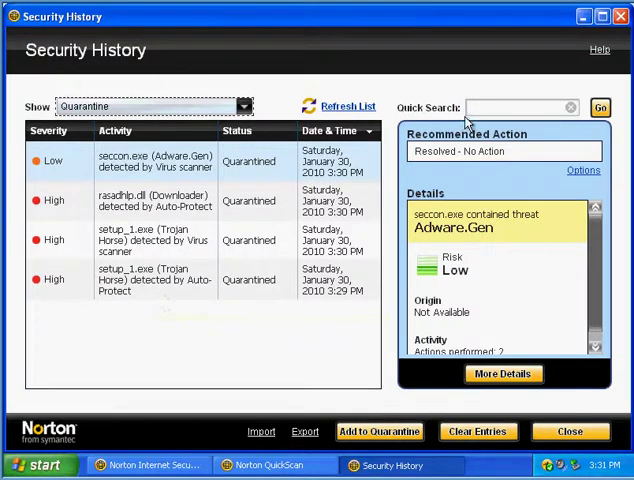
{"action": "left_click", "coordinate": [548, 434]}
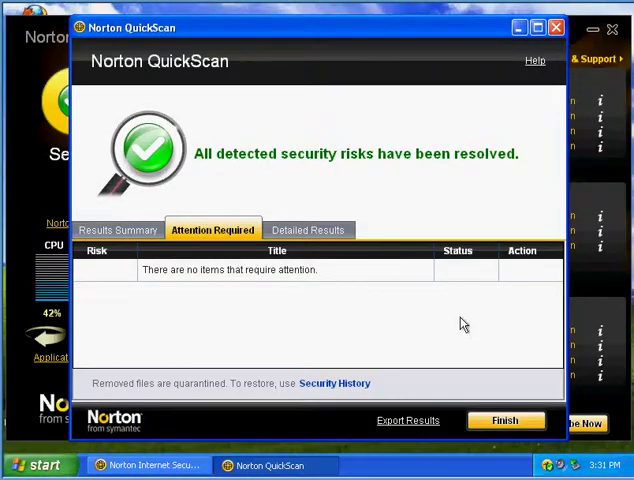
- Finish the QuickScan, close Norton, and move its desktop shortcut below BPS Security Console
{"action": "left_click", "coordinate": [505, 420]}
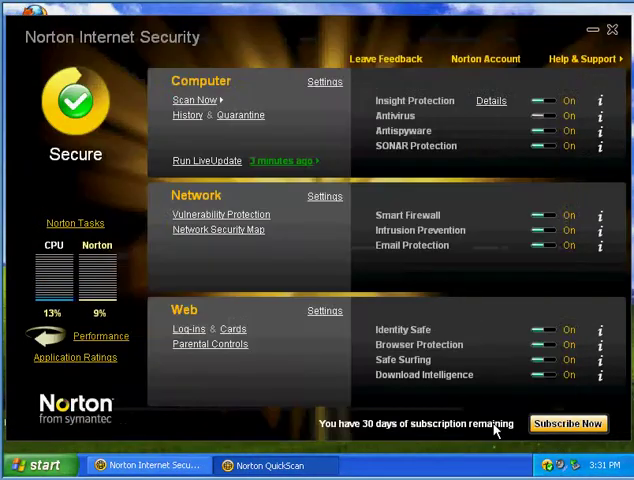
{"action": "left_click", "coordinate": [614, 32]}
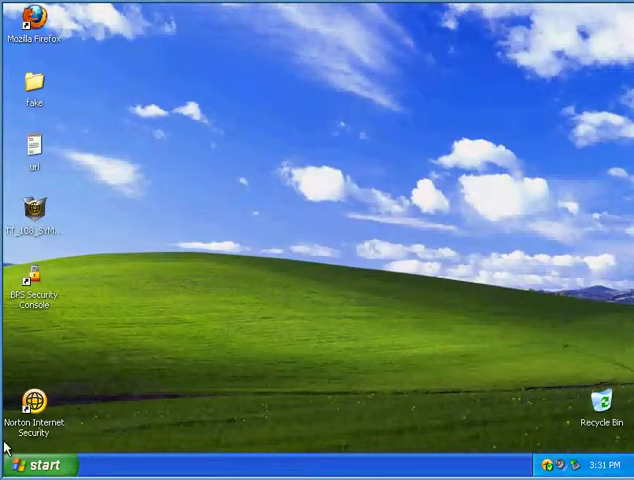
{"action": "left_click_drag", "start_coordinate": [36, 405], "coordinate": [36, 340]}
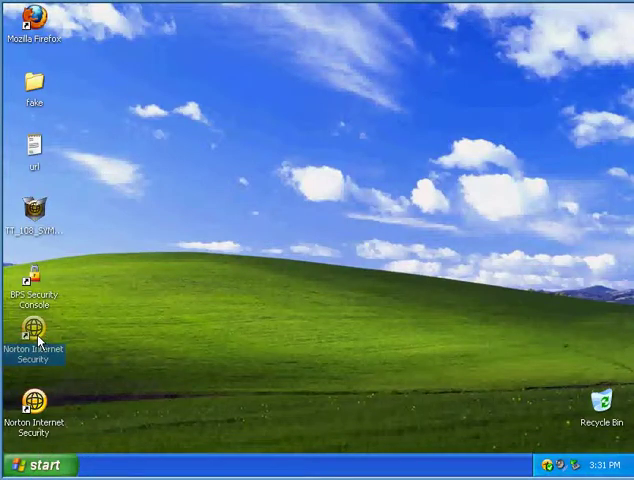
- Accept the Security Request's recommended Restart Now to complete threat removal
{"action": "left_click", "coordinate": [40, 464]}
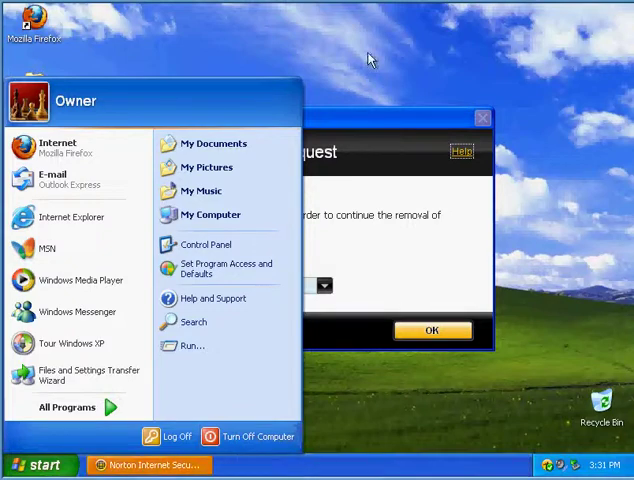
{"action": "left_click", "coordinate": [355, 118]}
{"action": "left_click_drag", "start_coordinate": [360, 118], "coordinate": [367, 117]}
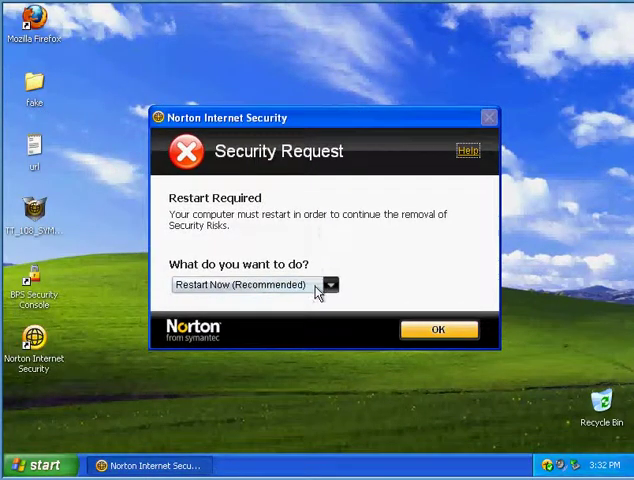
{"action": "left_click", "coordinate": [437, 330]}
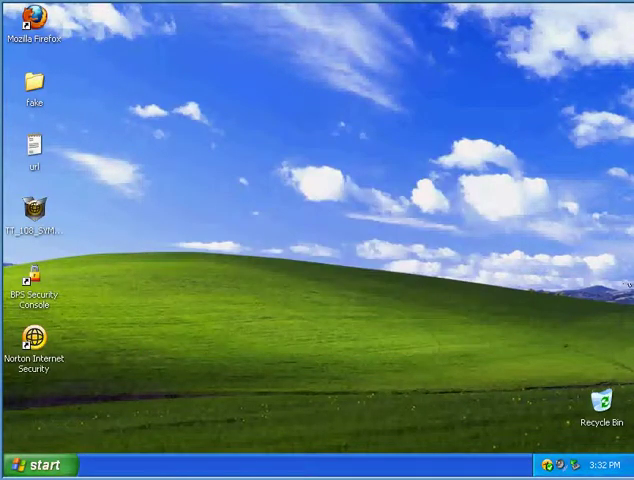